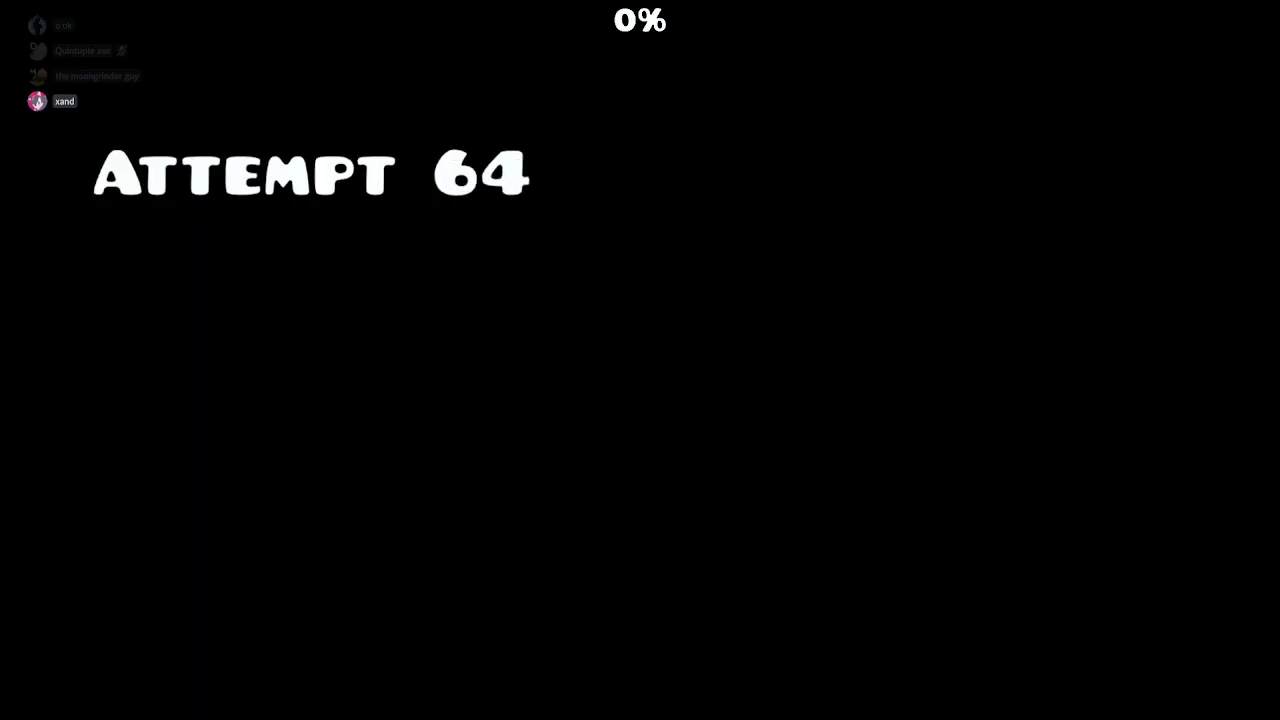
{"action": "key", "text": "space"}
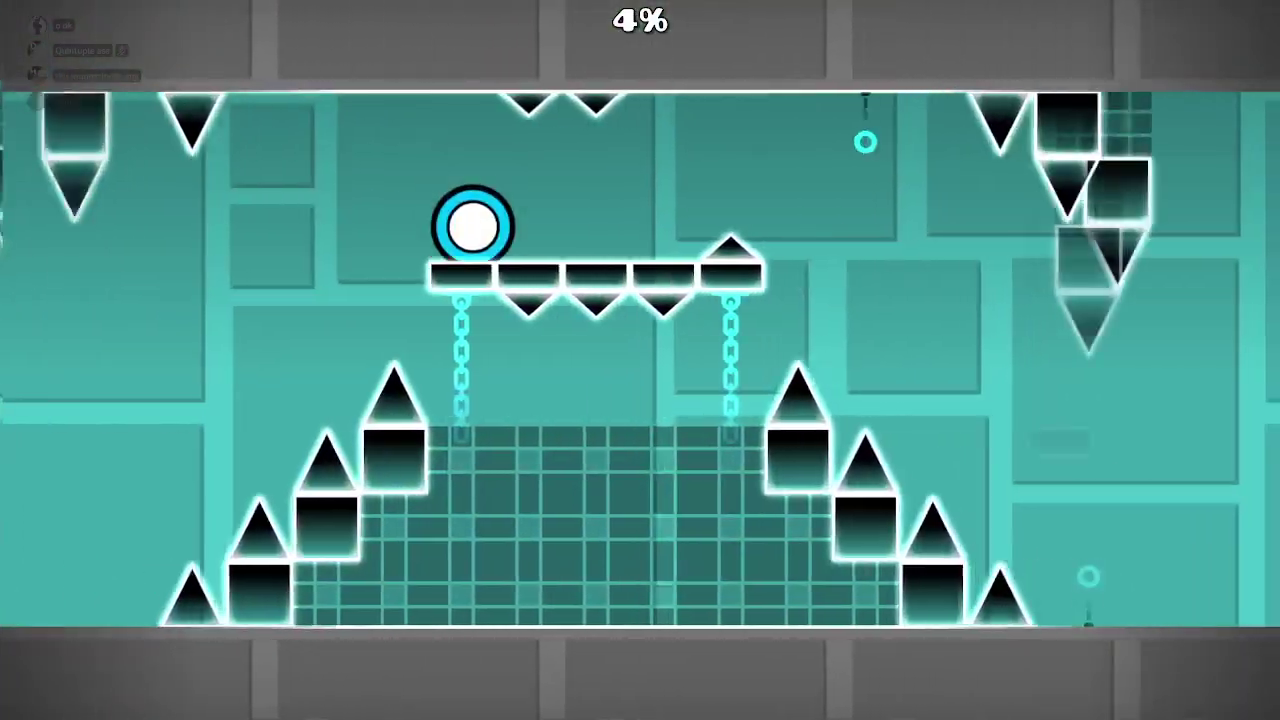
{"action": "key", "text": "space"}
{"action": "key", "text": "space"}
{"action": "key", "text": "space"}
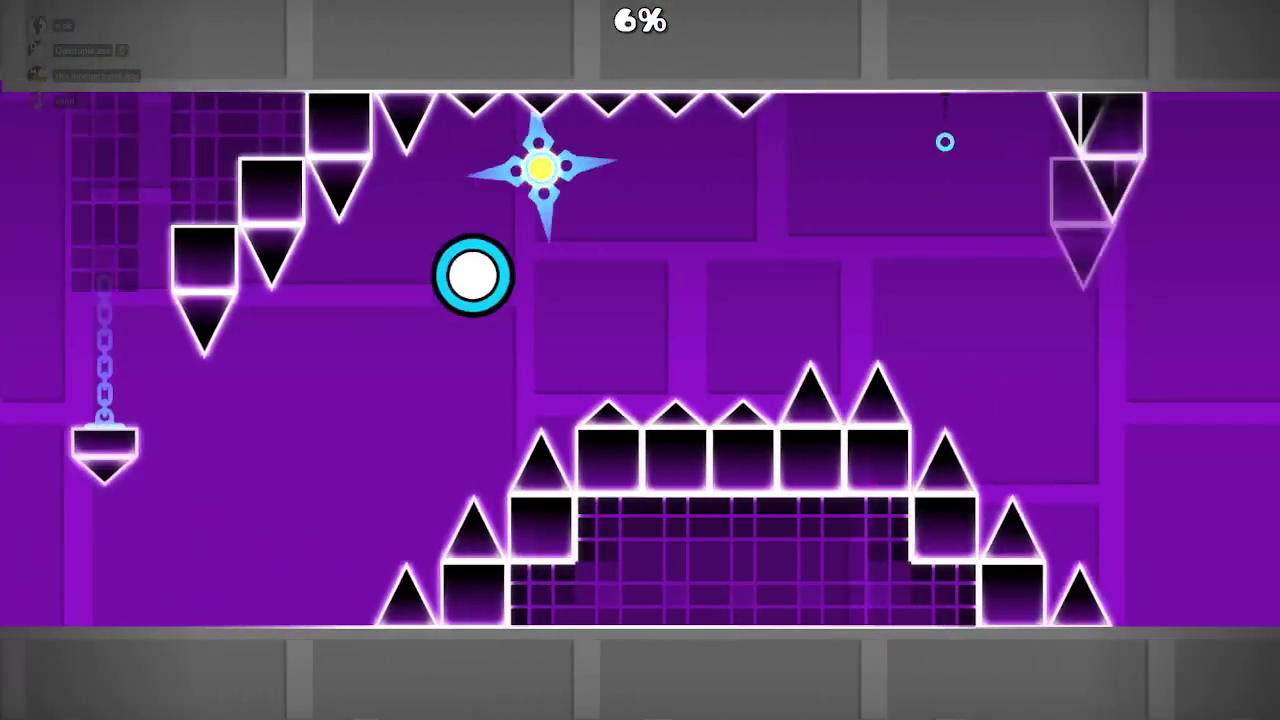
{"action": "key", "text": "space"}
{"action": "key", "text": "space"}
{"action": "key", "text": "space"}
{"action": "key", "text": "space"}
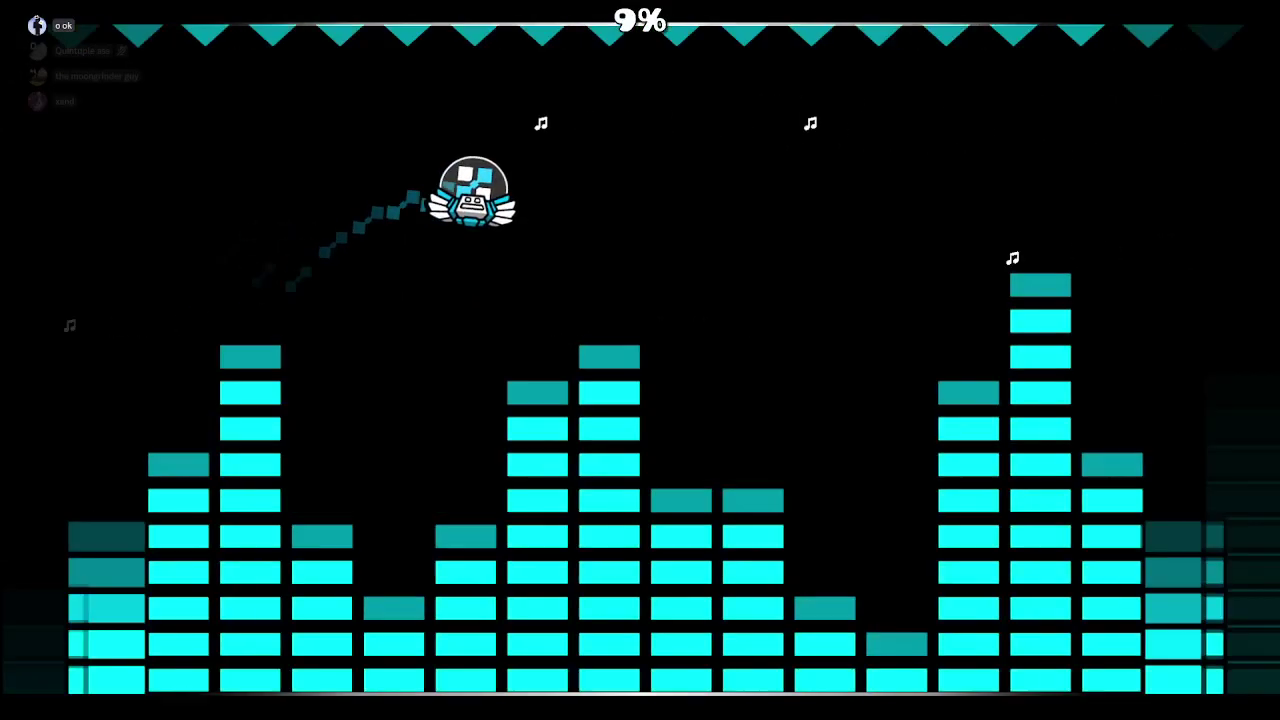
{"action": "key", "text": "space"}
{"action": "key", "text": "space"}
{"action": "key", "text": "space"}
{"action": "key", "text": "space"}
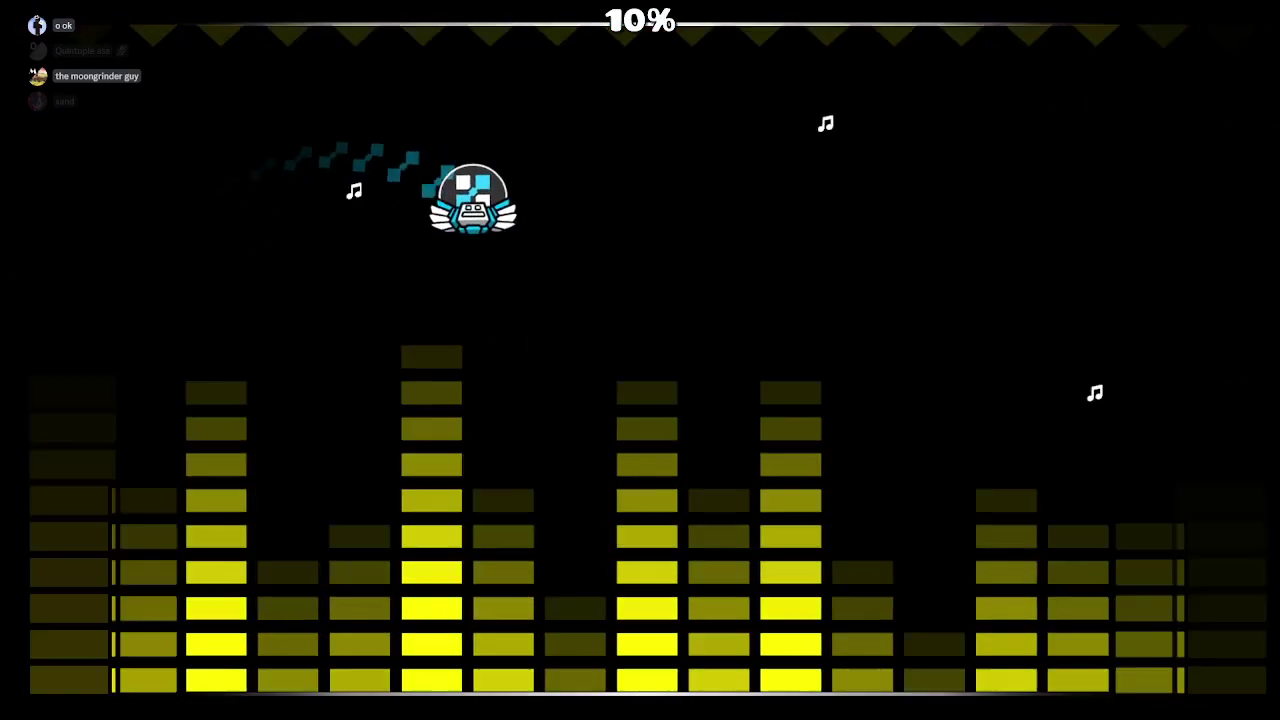
{"action": "key", "text": "space"}
{"action": "key", "text": "space"}
{"action": "key", "text": "space"}
{"action": "key", "text": "space"}
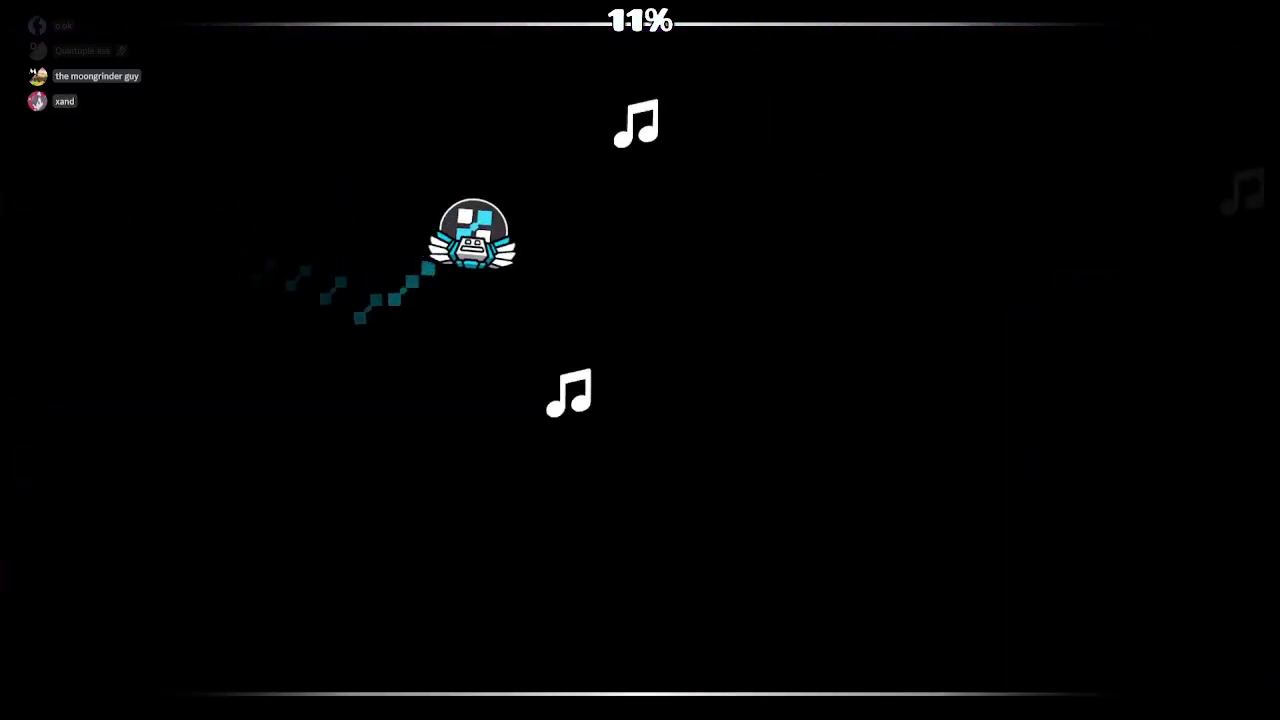
{"action": "key", "text": "space"}
{"action": "key", "text": "space"}
{"action": "key", "text": "space"}
{"action": "key", "text": "space"}
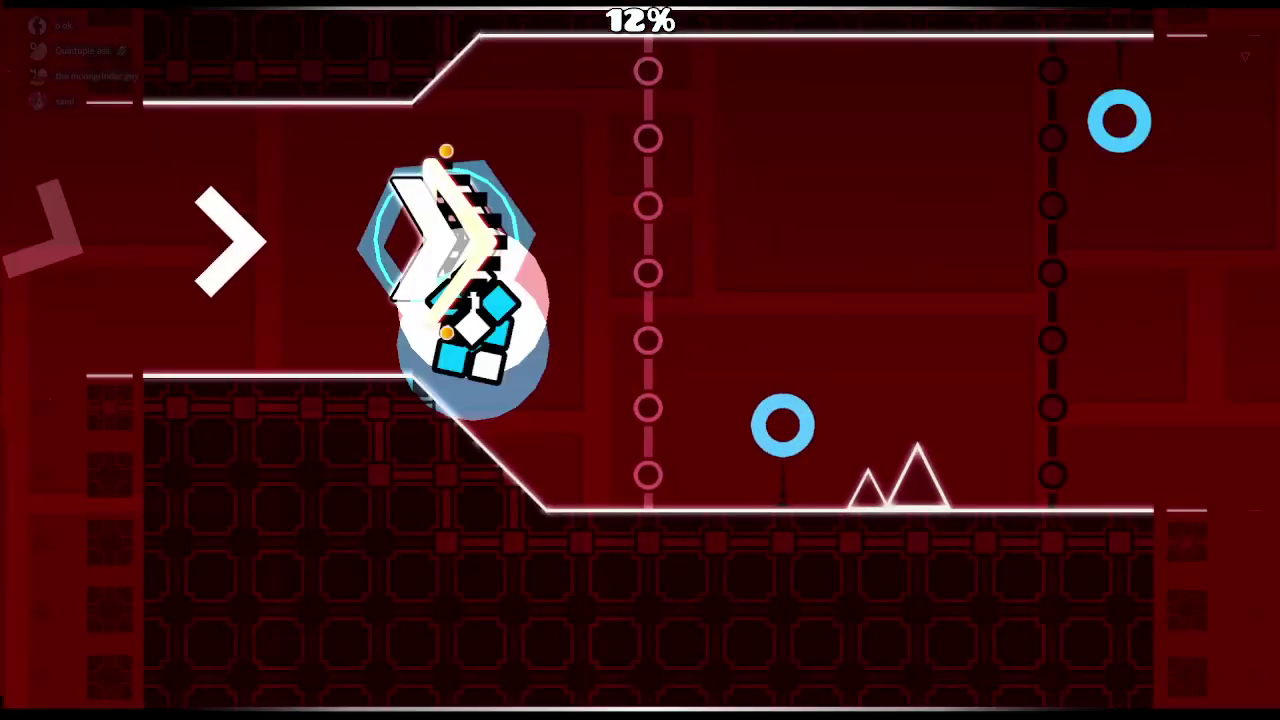
{"action": "key", "text": "space"}
{"action": "key", "text": "space"}
{"action": "key", "text": "space"}
{"action": "key", "text": "space"}
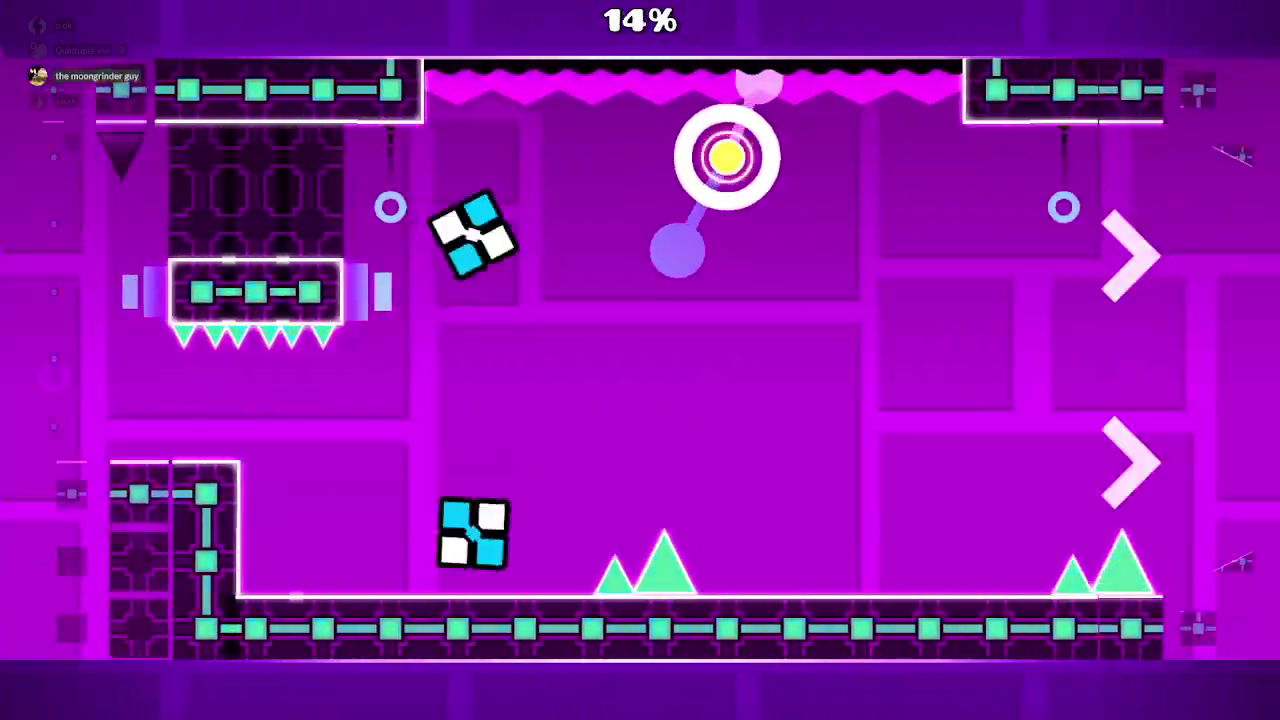
{"action": "key", "text": "space"}
{"action": "key", "text": "space"}
{"action": "key", "text": "space"}
{"action": "key", "text": "space"}
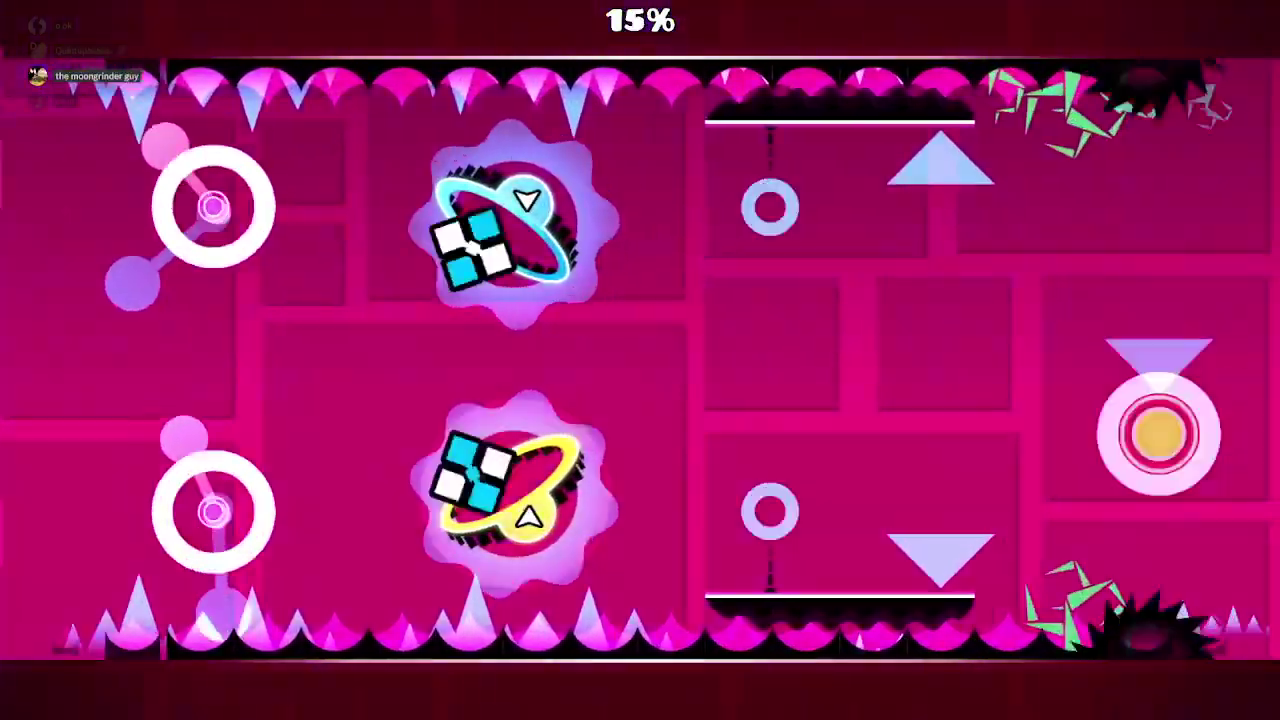
{"action": "key", "text": "space"}
{"action": "key", "text": "space"}
{"action": "key", "text": "space"}
{"action": "key", "text": "space"}
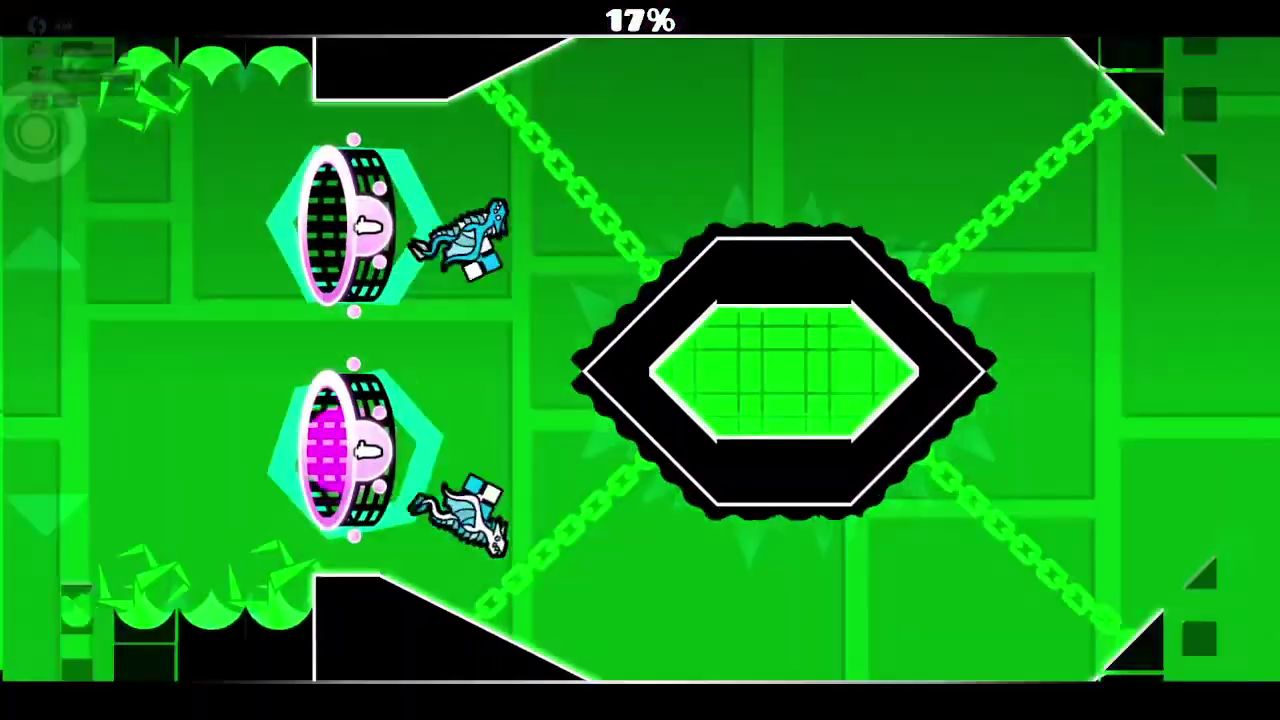
{"action": "key", "text": "space"}
{"action": "key", "text": "space"}
{"action": "key", "text": "space"}
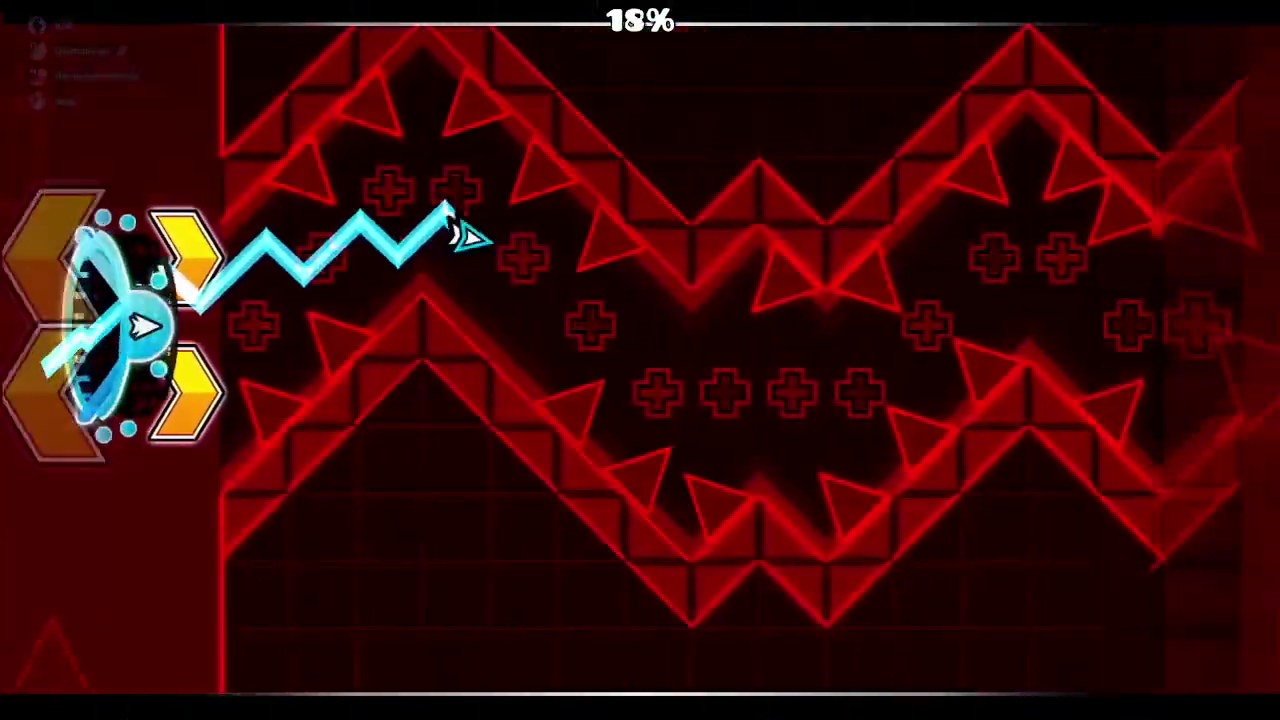
{"action": "key", "text": "space"}
{"action": "key", "text": "space"}
{"action": "key", "text": "space"}
{"action": "key", "text": "space"}
{"action": "key", "text": "space"}
{"action": "key", "text": "space"}
{"action": "key", "text": "space"}
{"action": "key", "text": "space"}
{"action": "key", "text": "space"}
{"action": "key", "text": "space"}
{"action": "key", "text": "space"}
{"action": "key", "text": "space"}
{"action": "key", "text": "space"}
{"action": "key", "text": "space"}
{"action": "key", "text": "space"}
{"action": "key", "text": "space"}
{"action": "key", "text": "space"}
{"action": "key", "text": "space"}
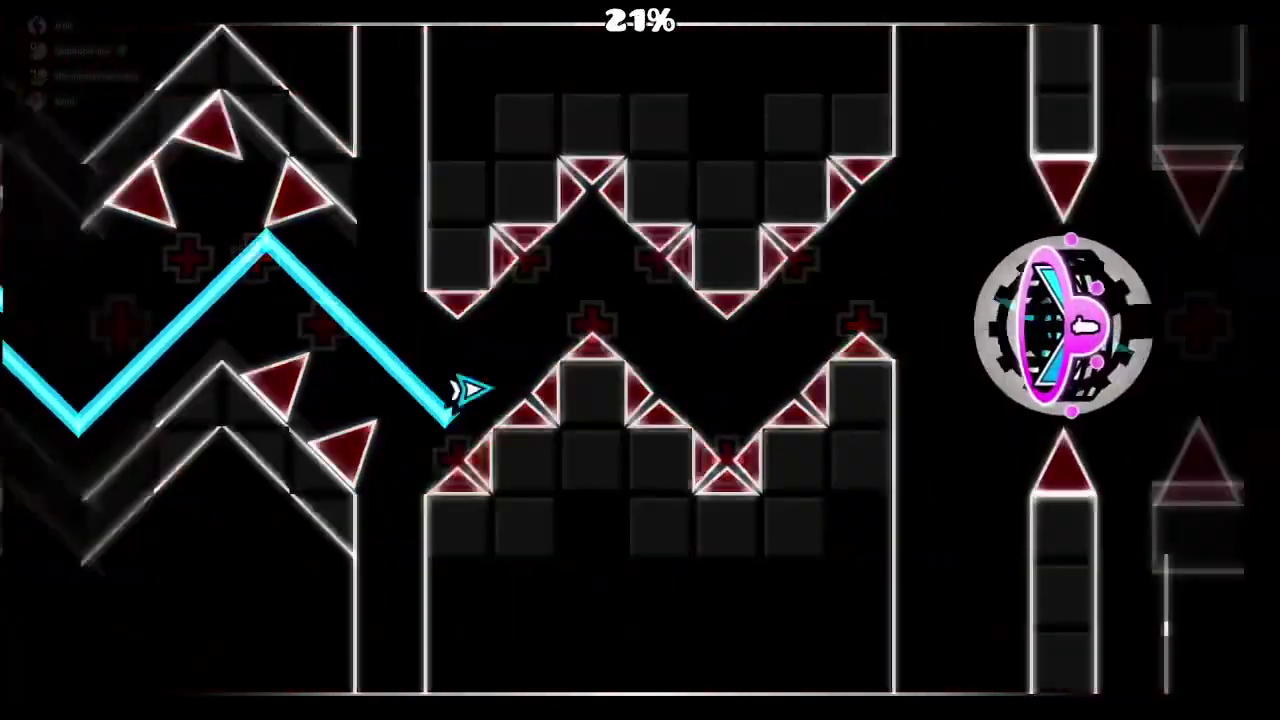
{"action": "key", "text": "space"}
{"action": "key", "text": "space"}
{"action": "key", "text": "space"}
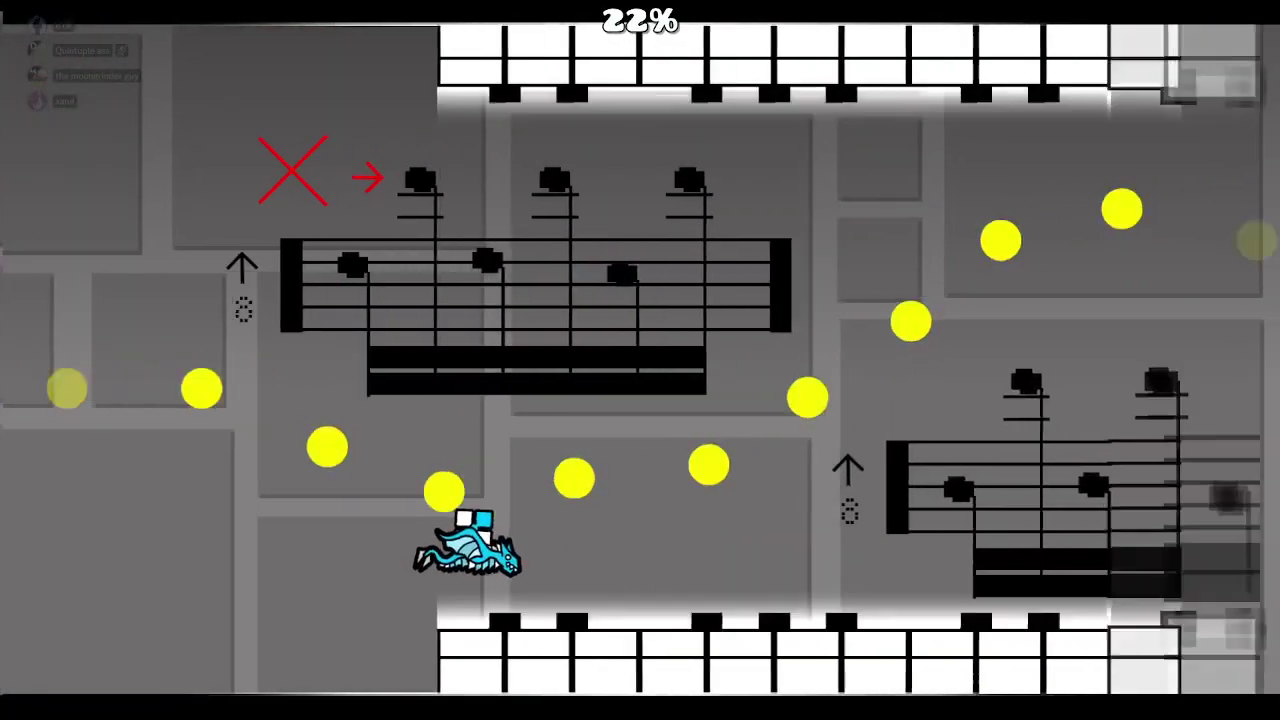
{"action": "key", "text": "space"}
{"action": "key", "text": "space"}
{"action": "key", "text": "space"}
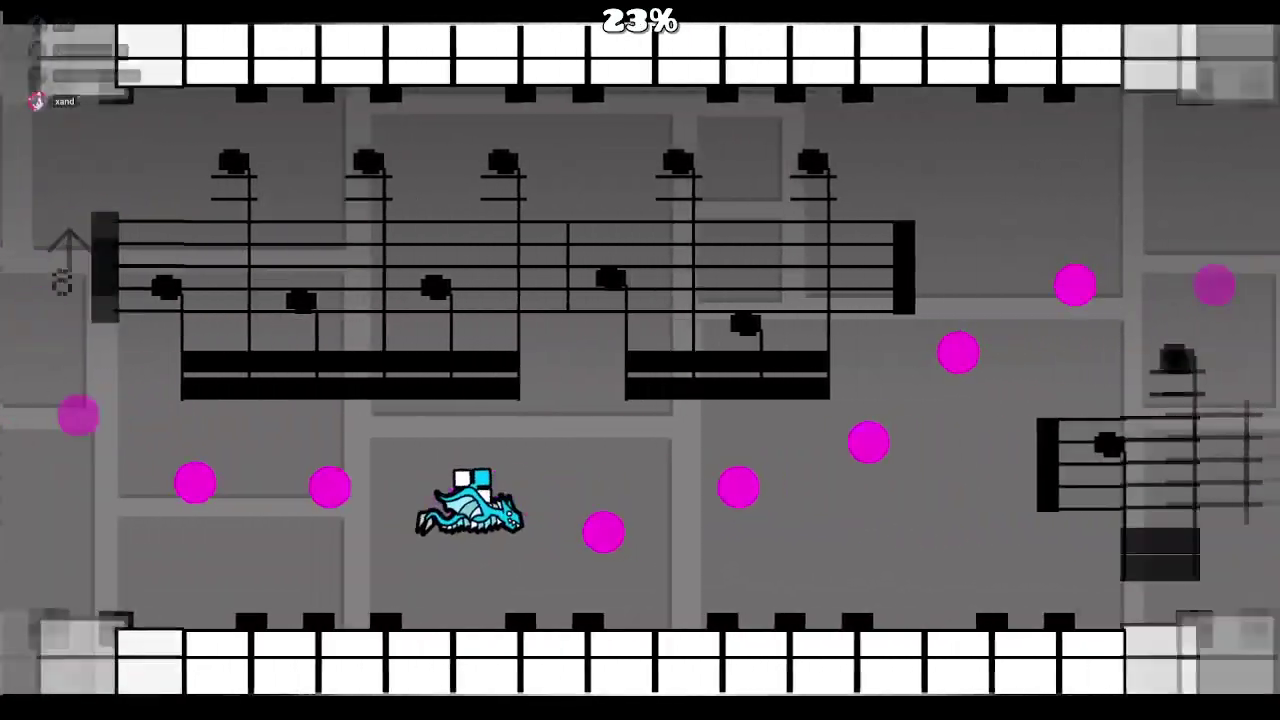
{"action": "key", "text": "space"}
{"action": "key", "text": "space"}
{"action": "key", "text": "space"}
{"action": "key", "text": "space"}
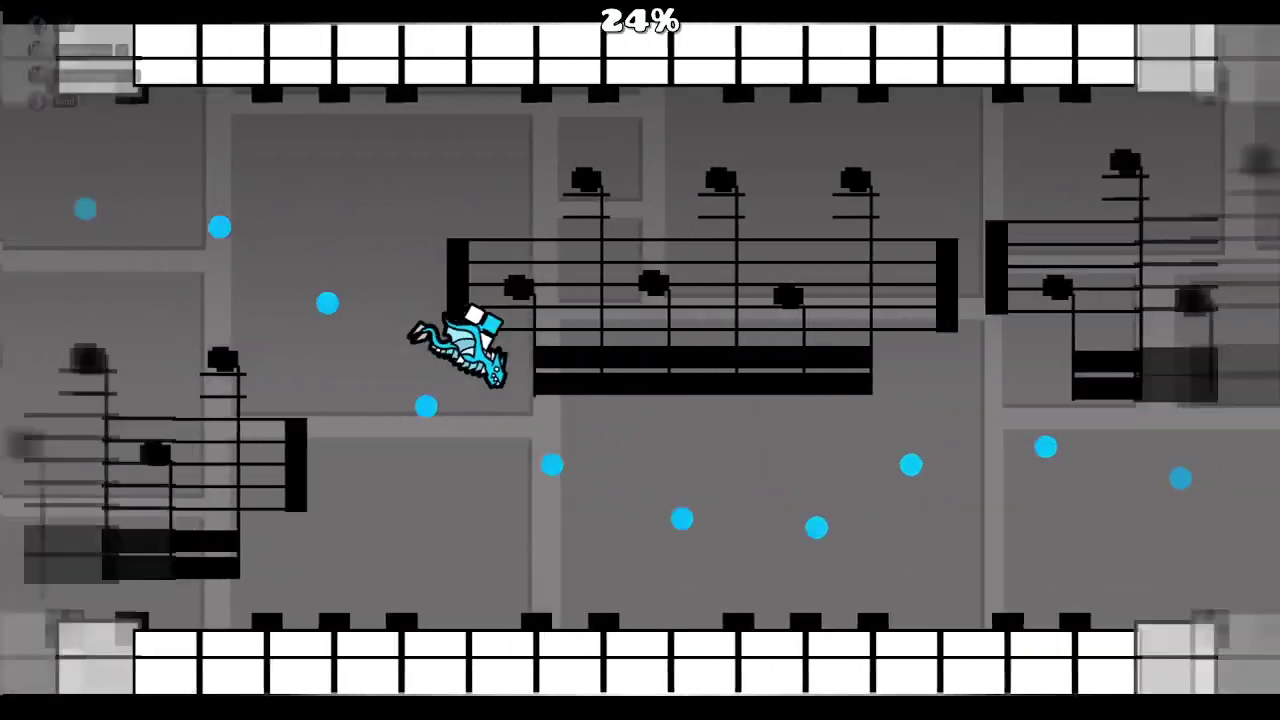
{"action": "key", "text": "space"}
{"action": "key", "text": "space"}
{"action": "key", "text": "space"}
{"action": "key", "text": "space"}
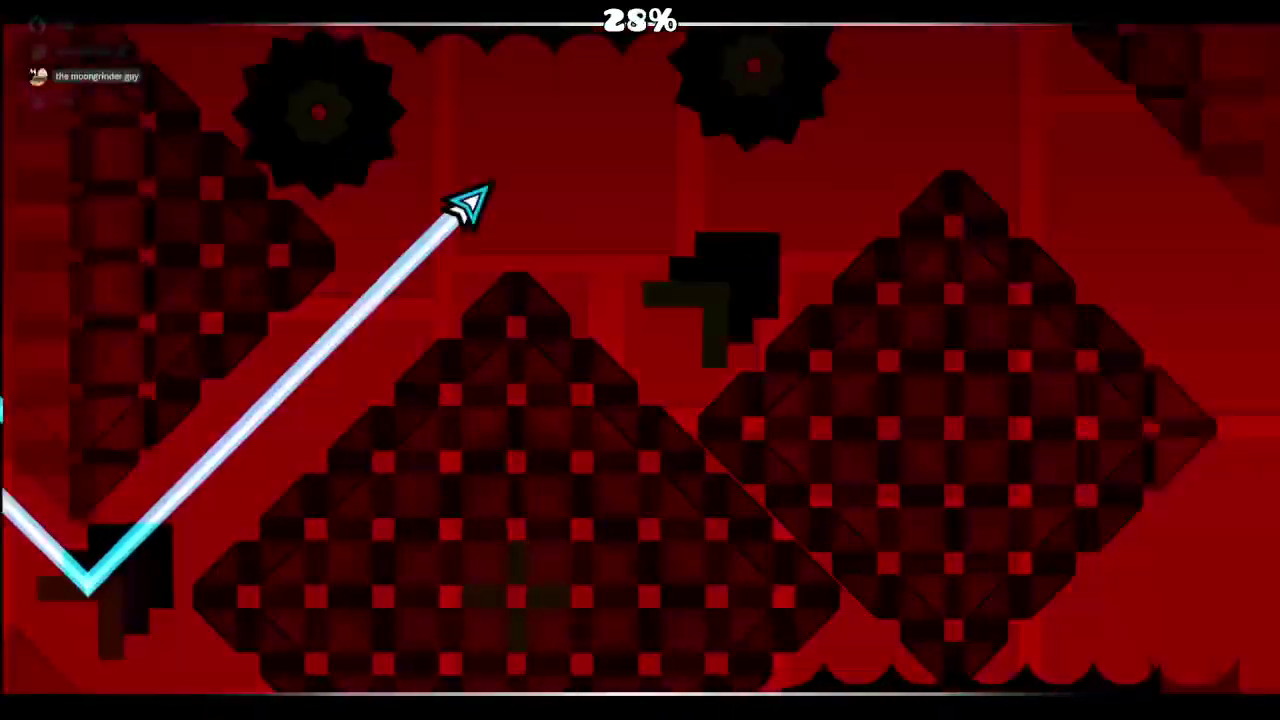
{"action": "key", "text": "space"}
{"action": "key", "text": "space"}
{"action": "key", "text": "space"}
{"action": "key", "text": "space"}
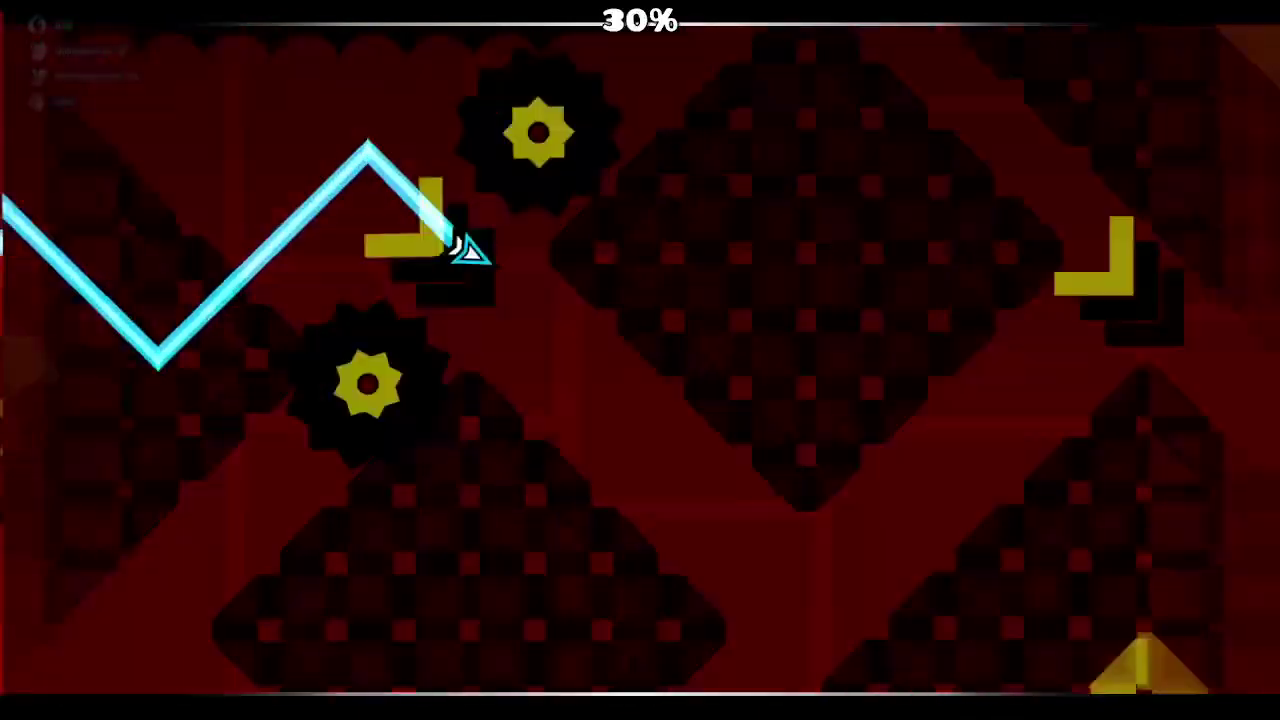
{"action": "key", "text": "space"}
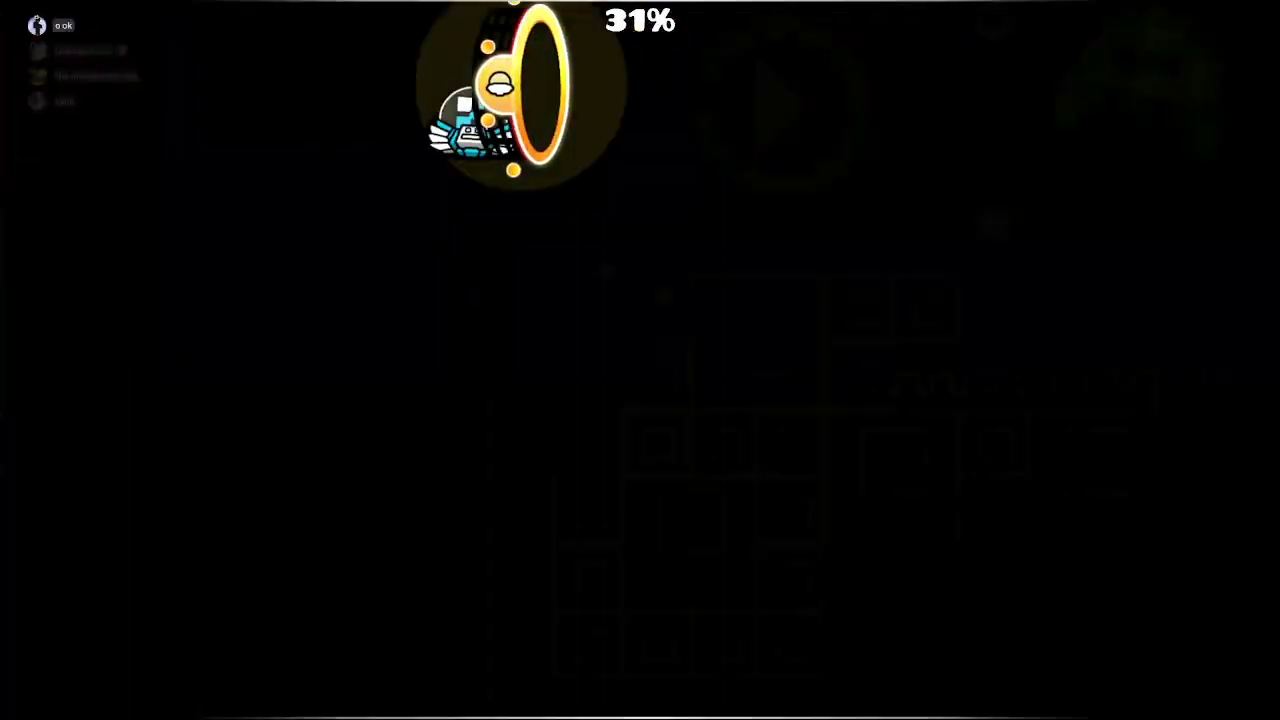
{"action": "key", "text": "space"}
{"action": "key", "text": "space"}
{"action": "key", "text": "space"}
{"action": "key", "text": "space"}
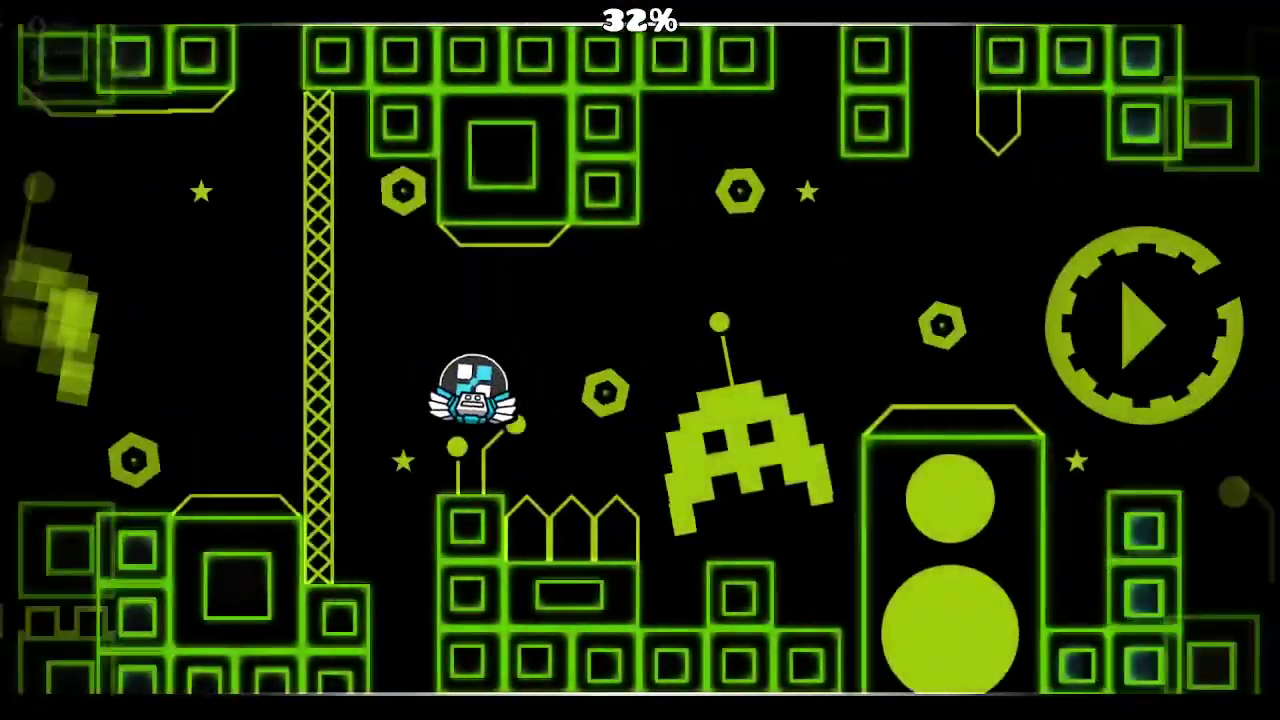
{"action": "key", "text": "space"}
{"action": "key", "text": "space"}
{"action": "key", "text": "space"}
{"action": "key", "text": "space"}
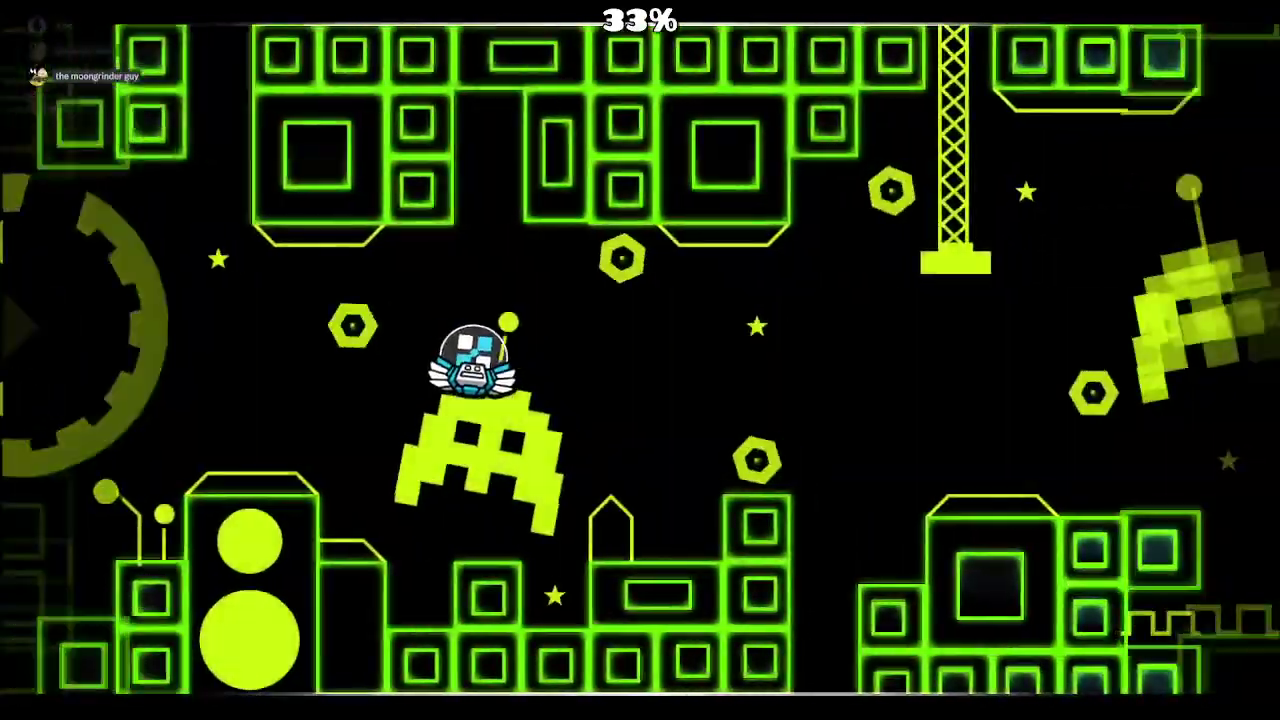
{"action": "key", "text": "space"}
{"action": "key", "text": "space"}
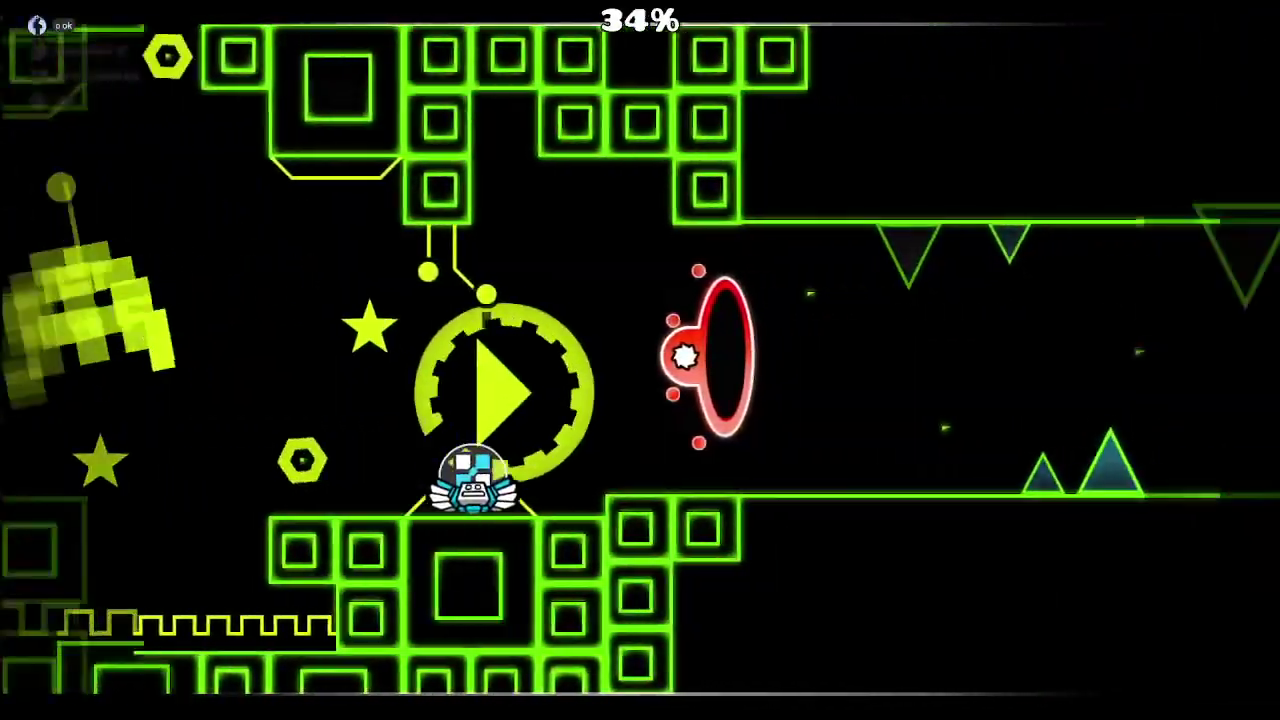
{"action": "key", "text": "space"}
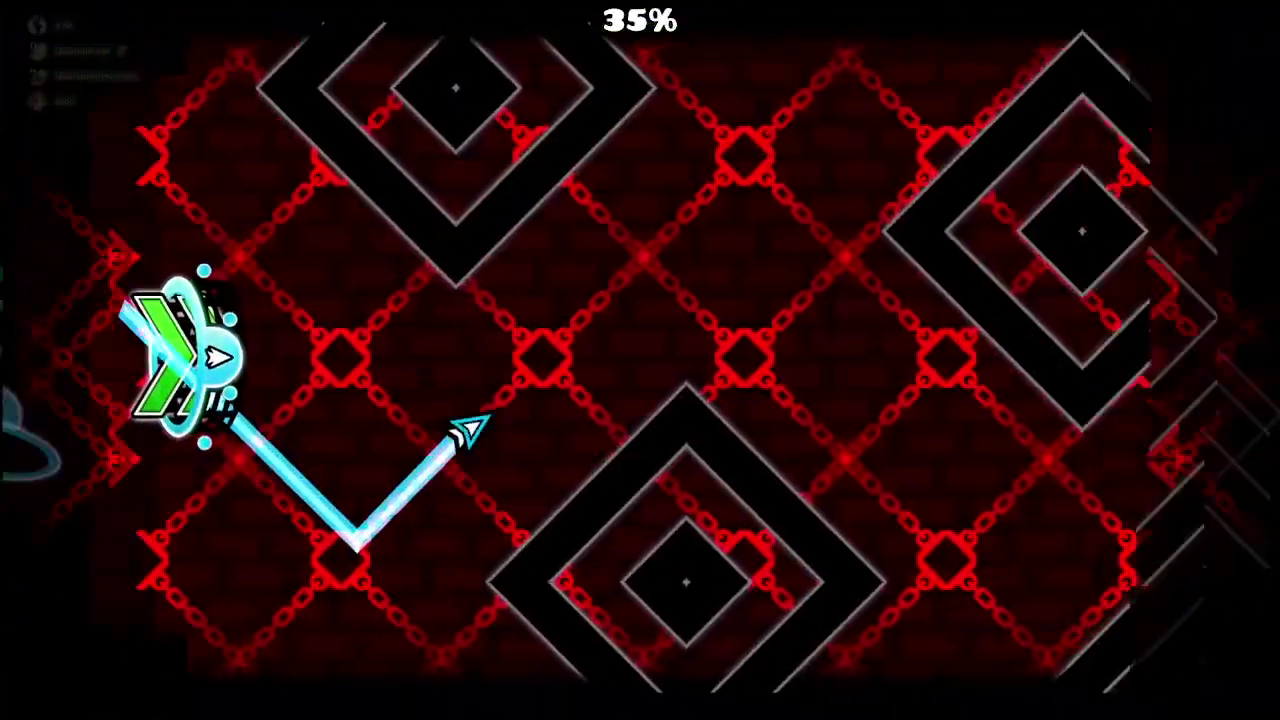
{"action": "key", "text": "space"}
{"action": "key", "text": "space"}
{"action": "key", "text": "space"}
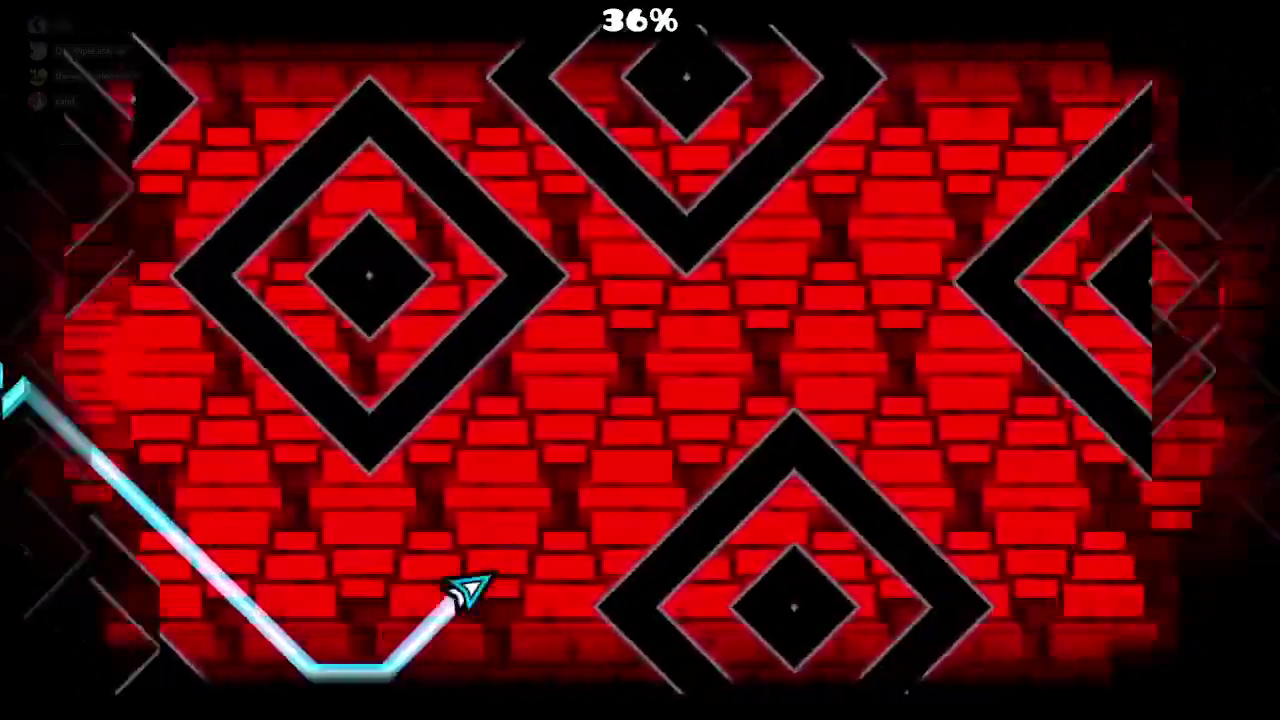
{"action": "key", "text": "space"}
{"action": "key", "text": "space"}
{"action": "key", "text": "space"}
{"action": "key", "text": "space"}
{"action": "key", "text": "space"}
{"action": "key", "text": "space"}
{"action": "key", "text": "space"}
{"action": "key", "text": "space"}
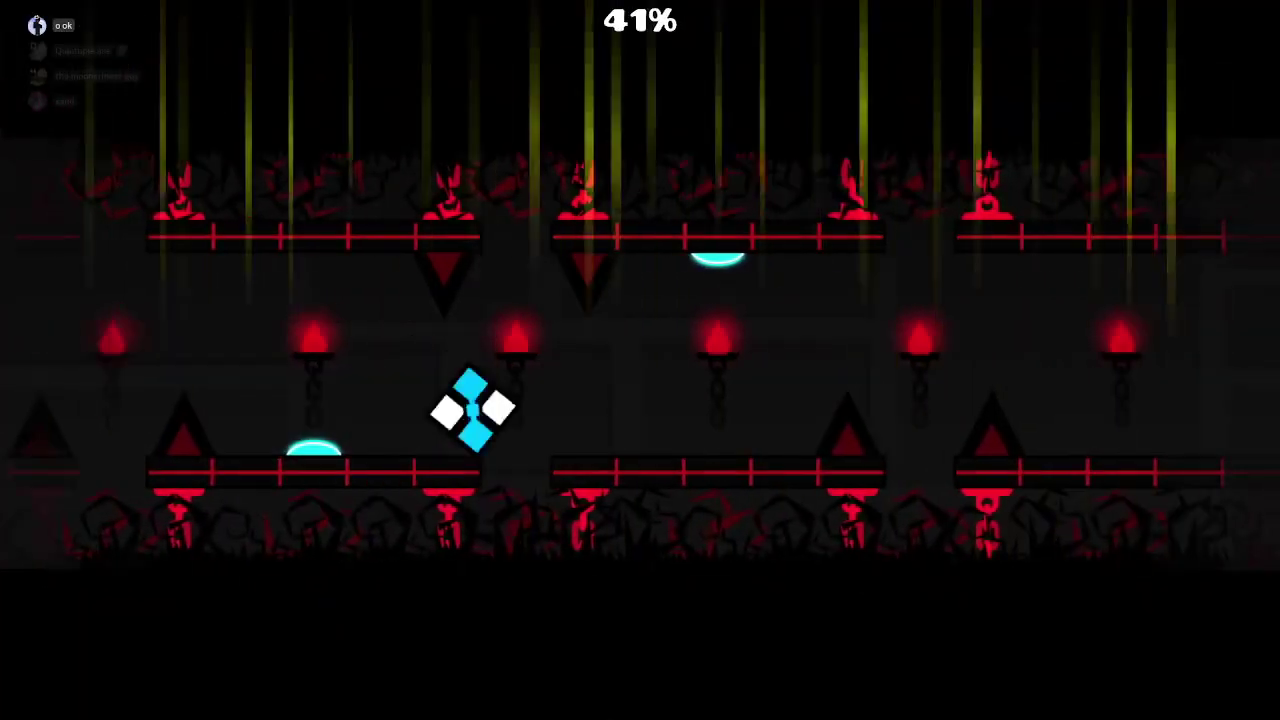